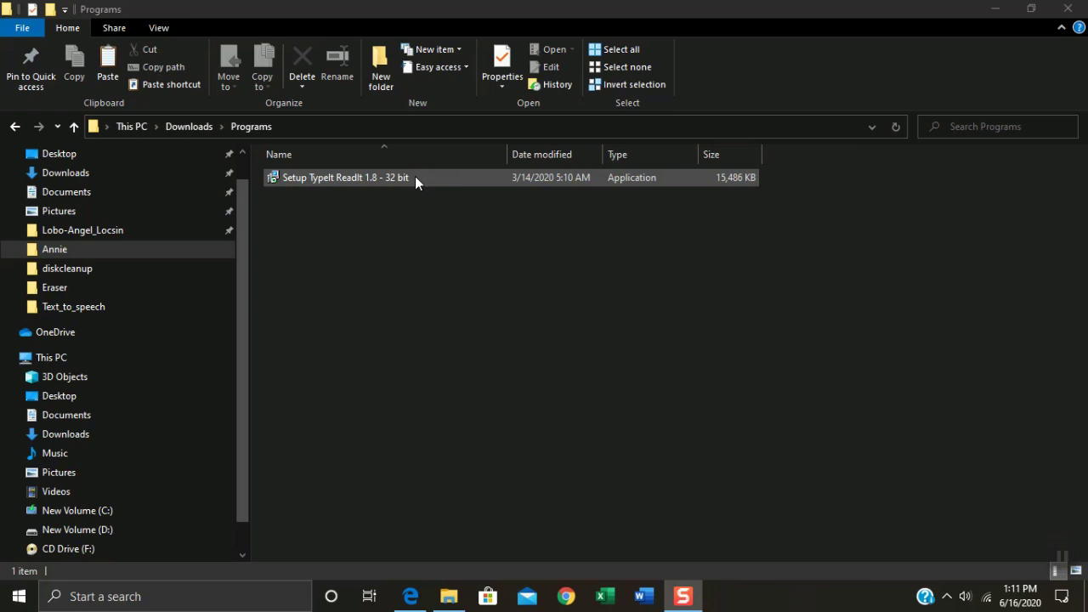
Select the 'Setup TypeIt ReadIt 1.8 - 32 bit' installer in Downloads > Programs
click(415, 177)
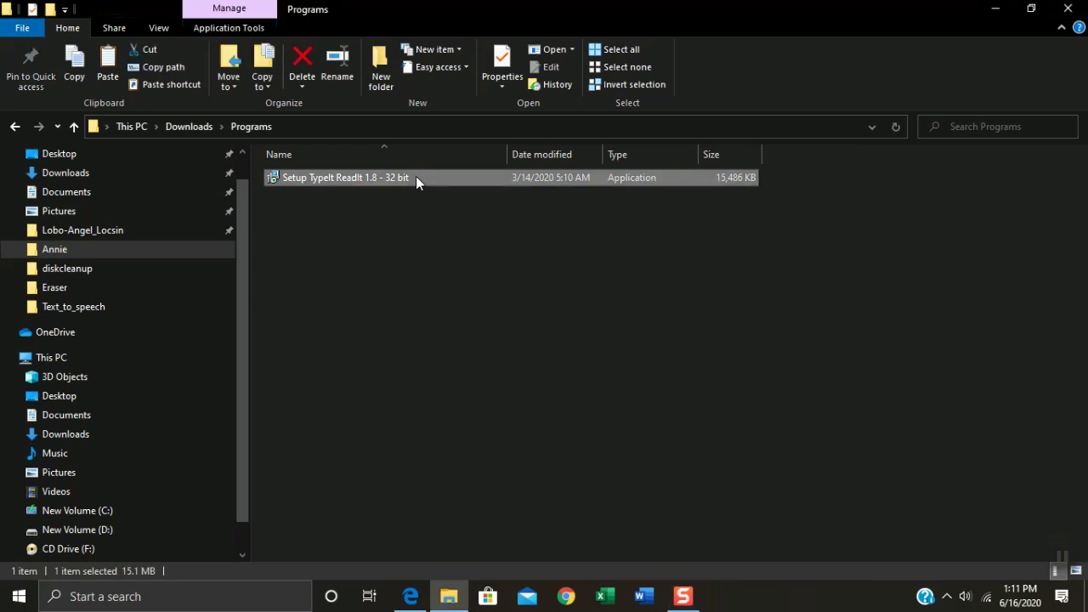
Run the TypeIt ReadIt 1.8 setup file as administrator
right_click(415, 177)
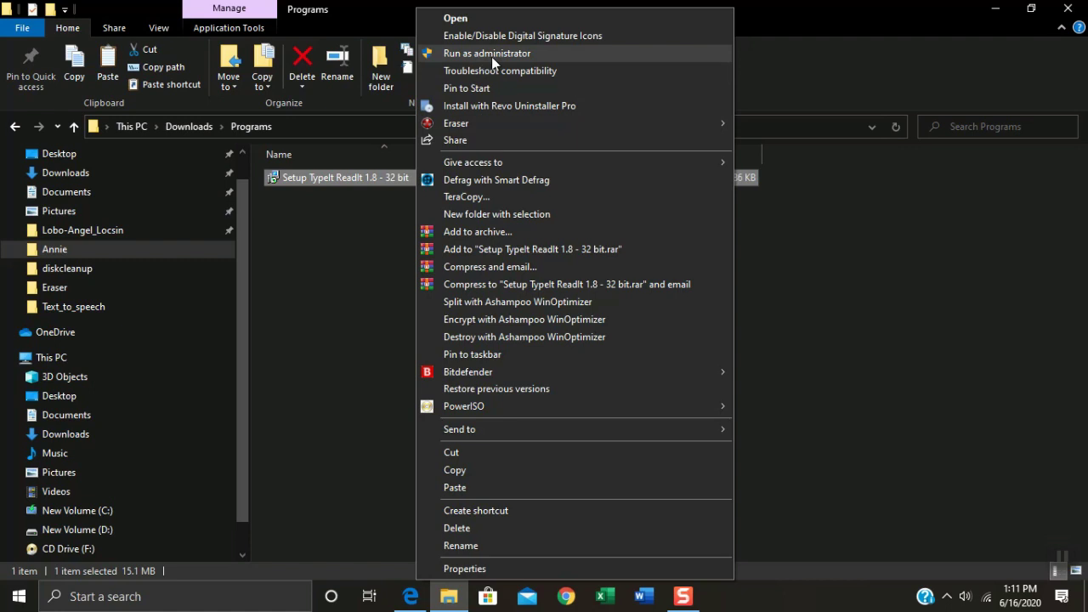
click(537, 53)
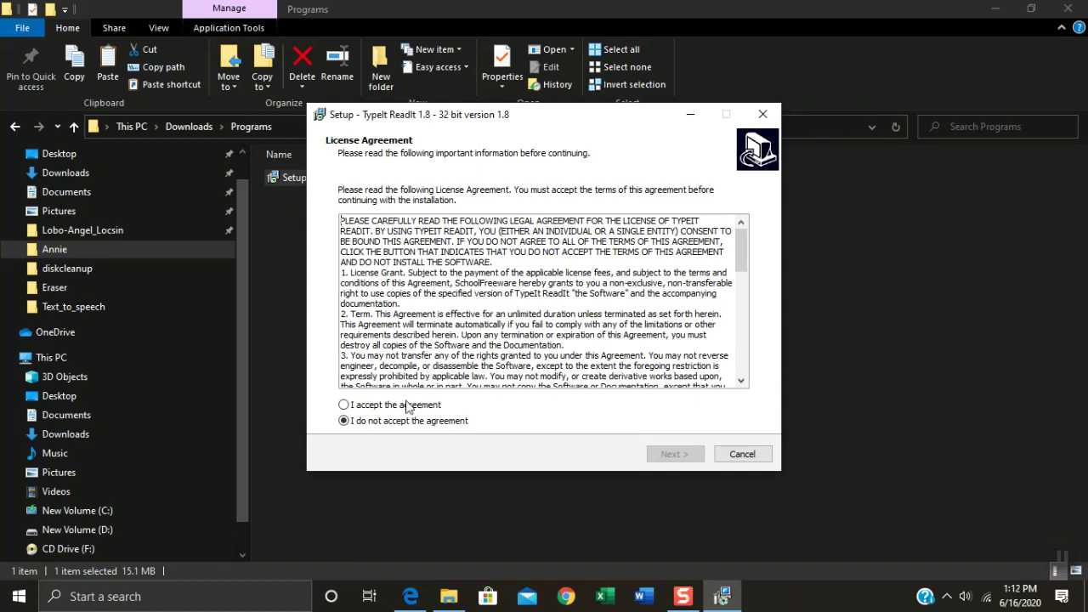
Accept the license, keep the default folder, add a desktop shortcut, then install and launch TypeIt ReadIt
click(344, 406)
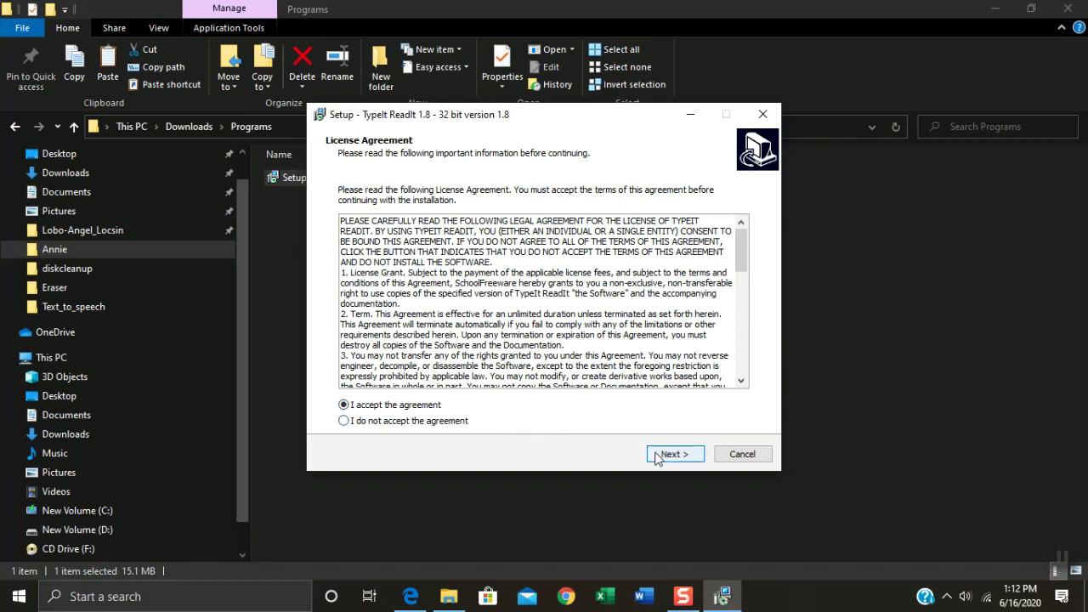
click(685, 458)
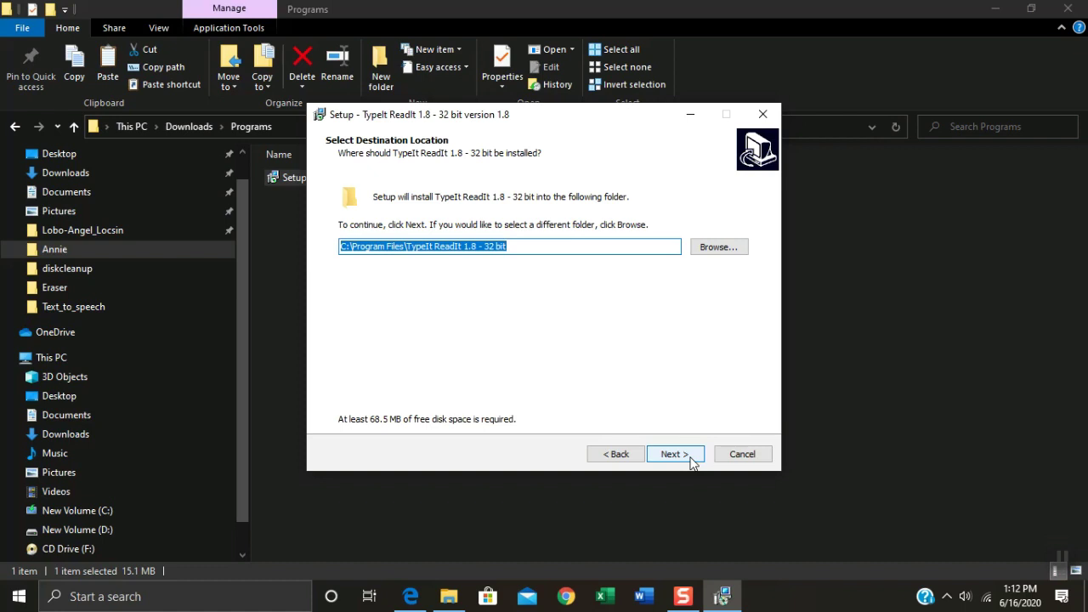
click(690, 459)
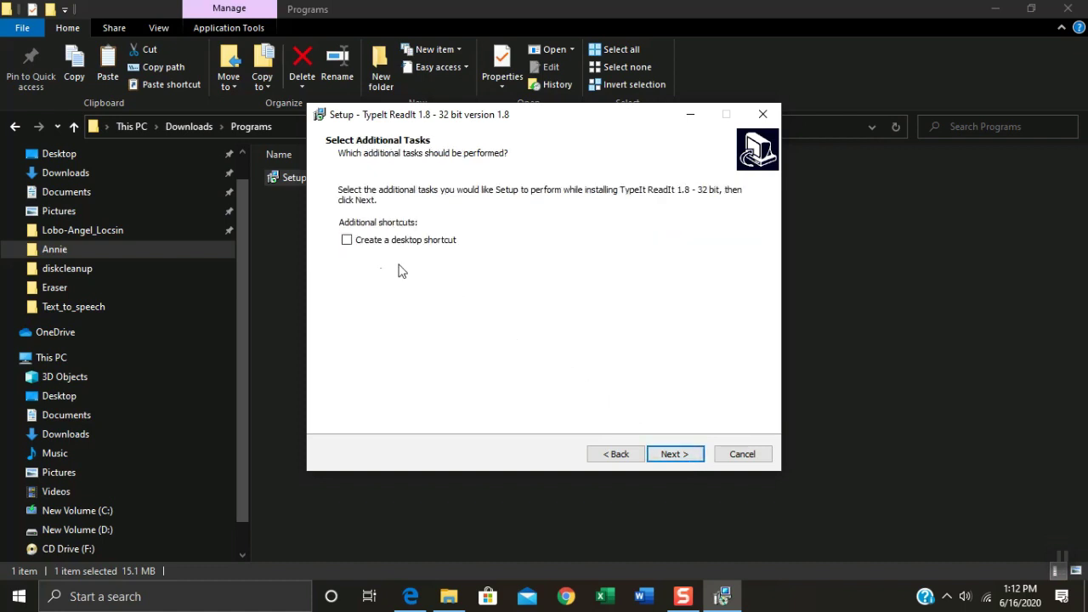
click(348, 241)
click(689, 459)
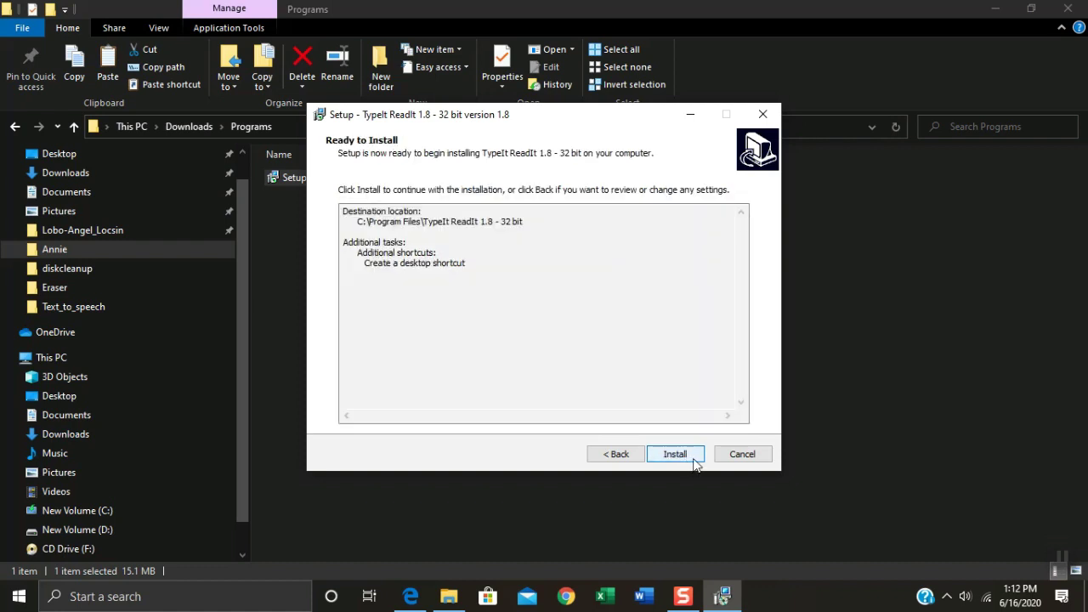
click(676, 453)
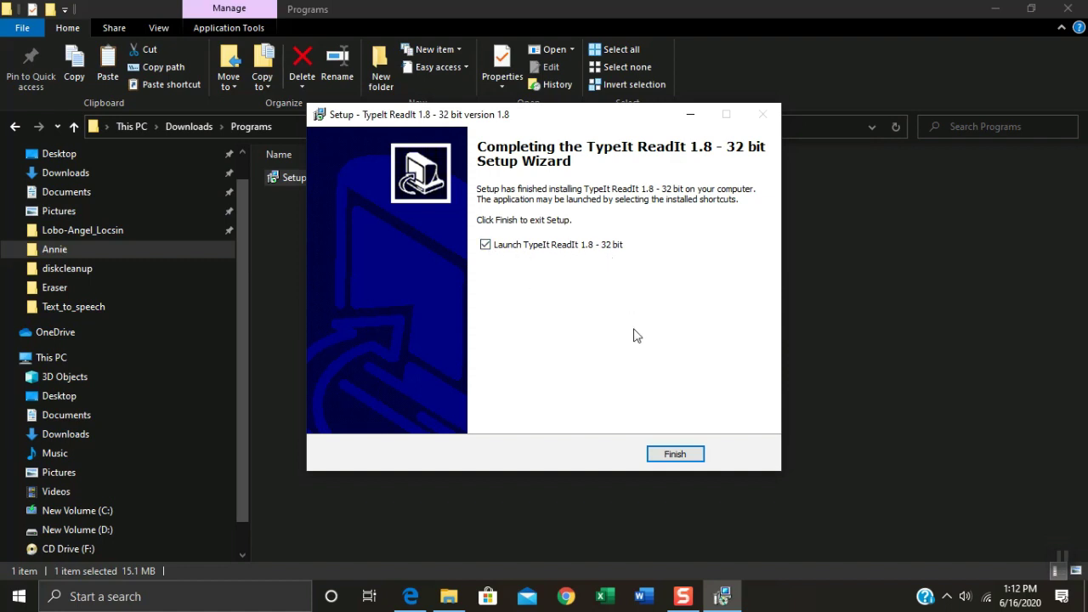
click(668, 456)
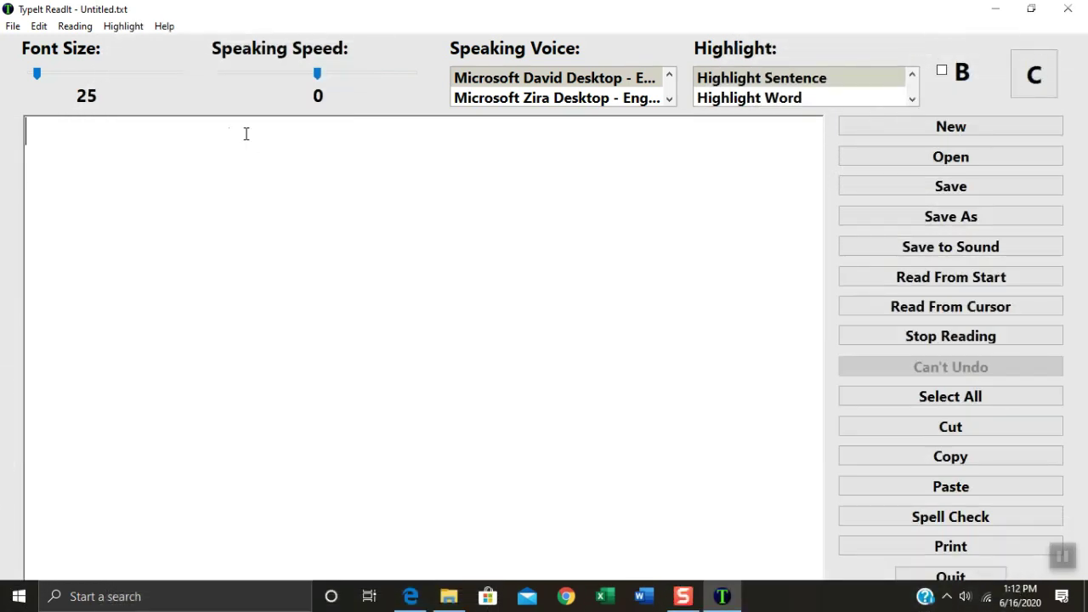
View the TypeIt ReadIt version under Help > About, then close the box
click(165, 27)
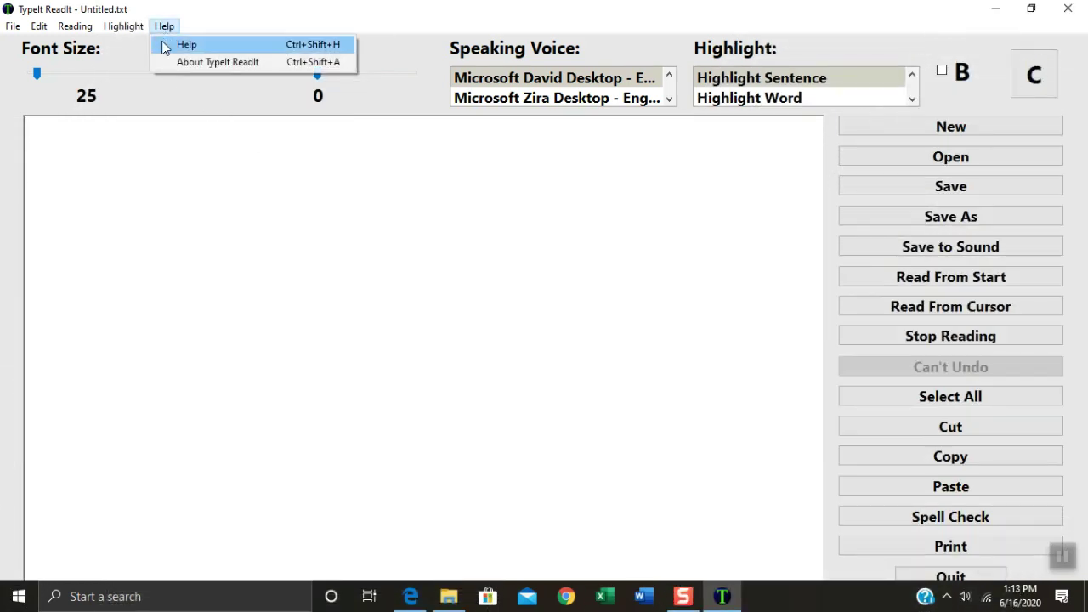
click(271, 63)
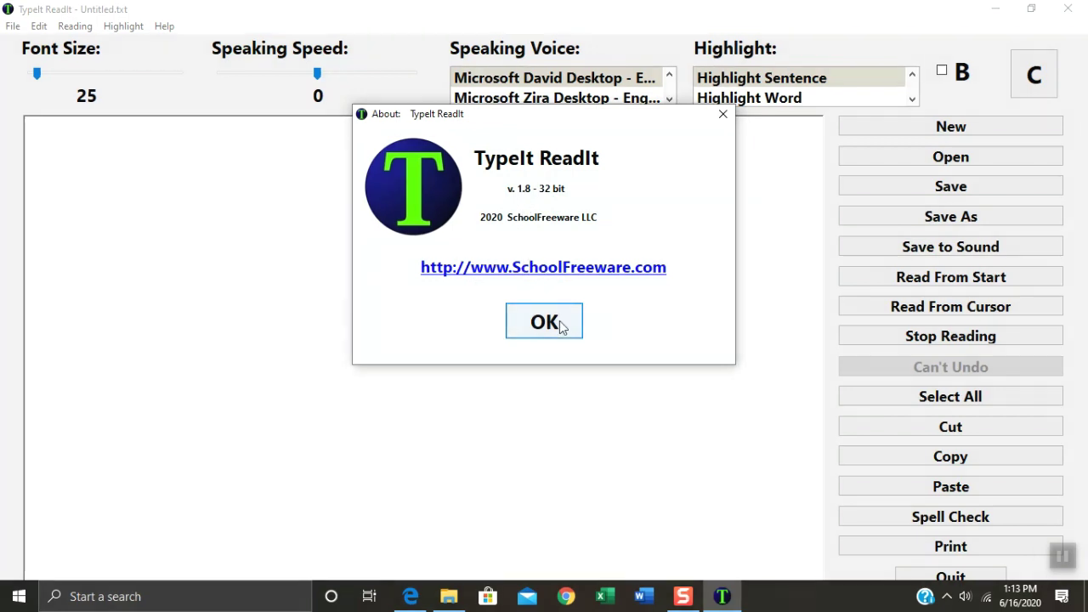
click(561, 323)
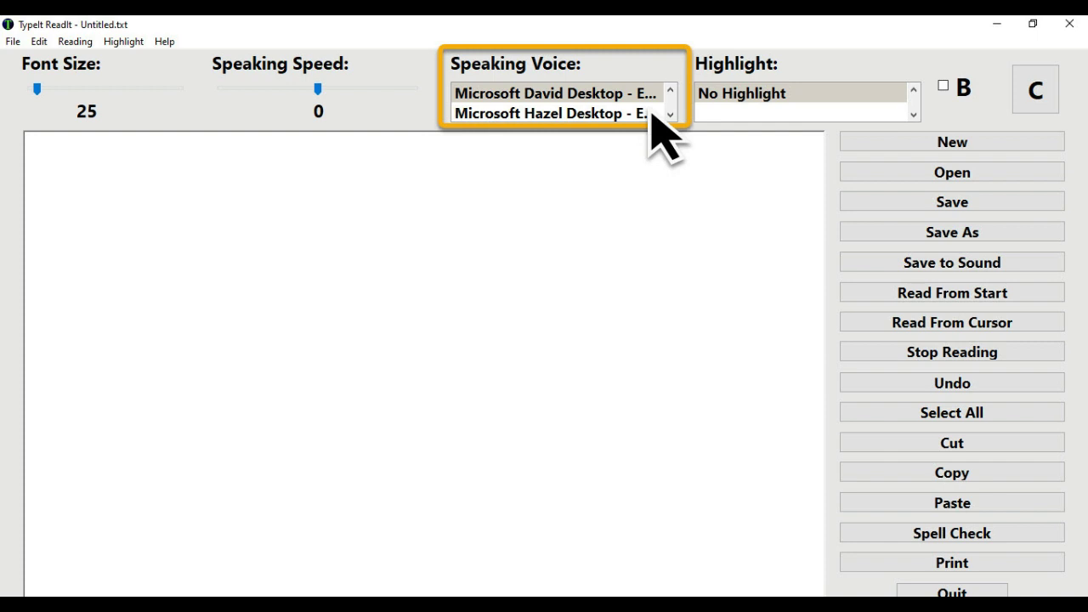
Choose Microsoft Hazel Desktop as the speaking voice
click(633, 113)
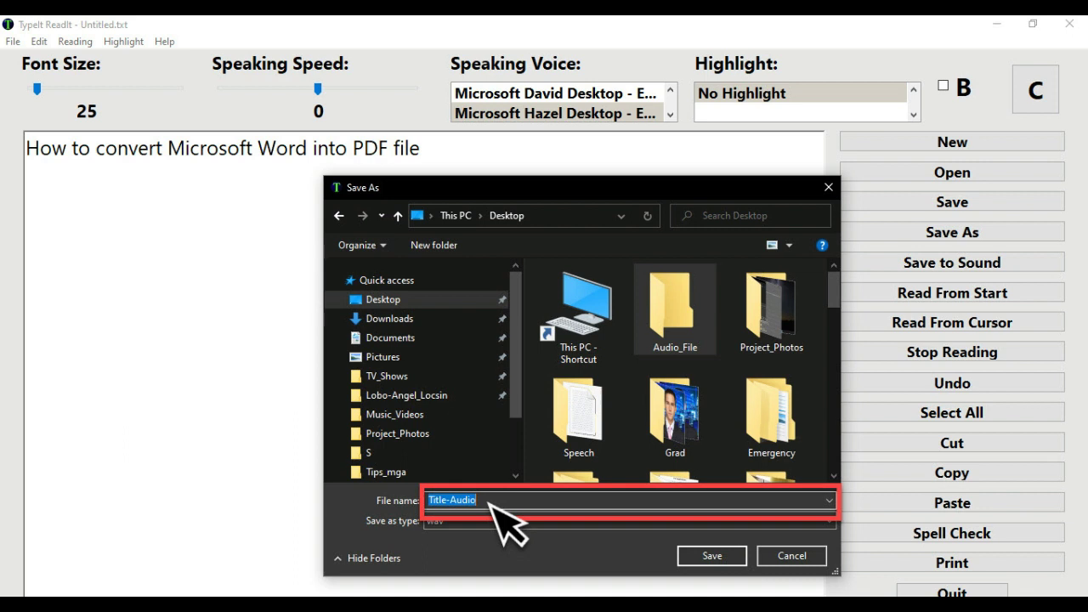
Open the Audio_File folder in the Save As dialog and save Title-Audio there
click(700, 333)
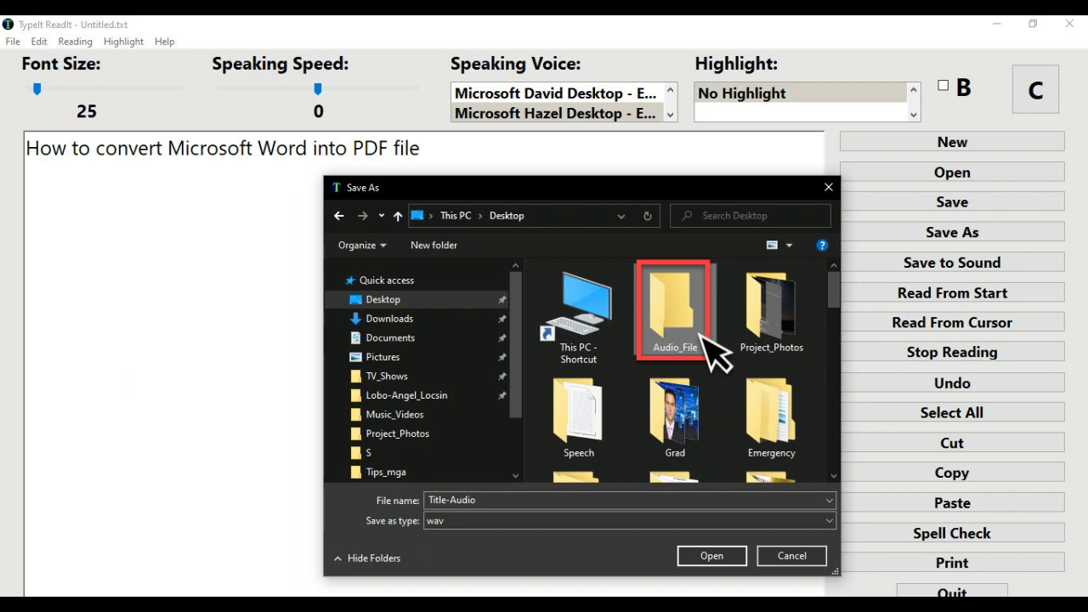
double_click(701, 334)
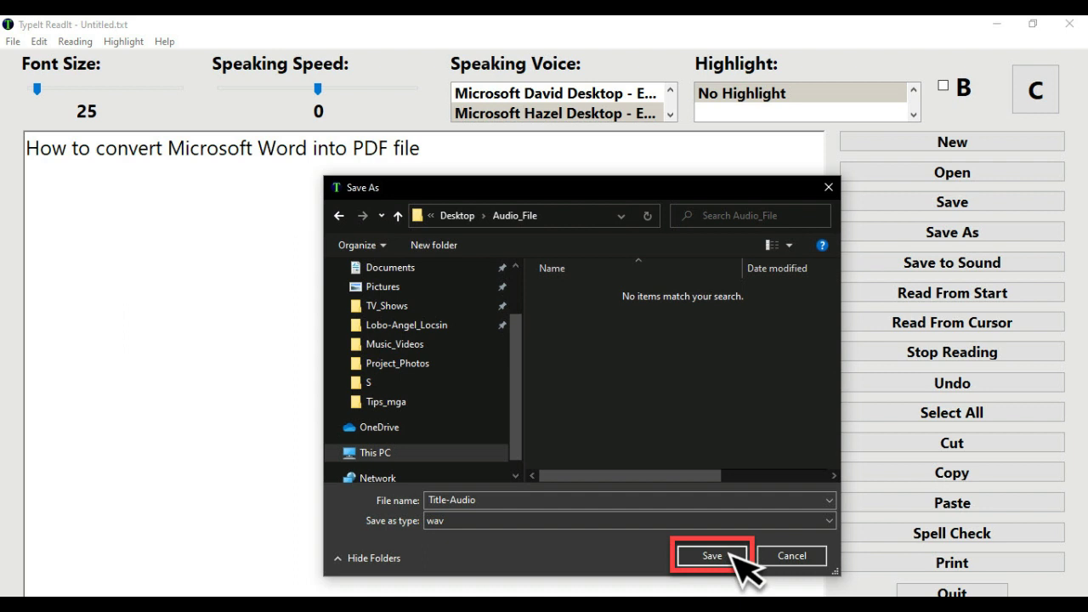
click(727, 553)
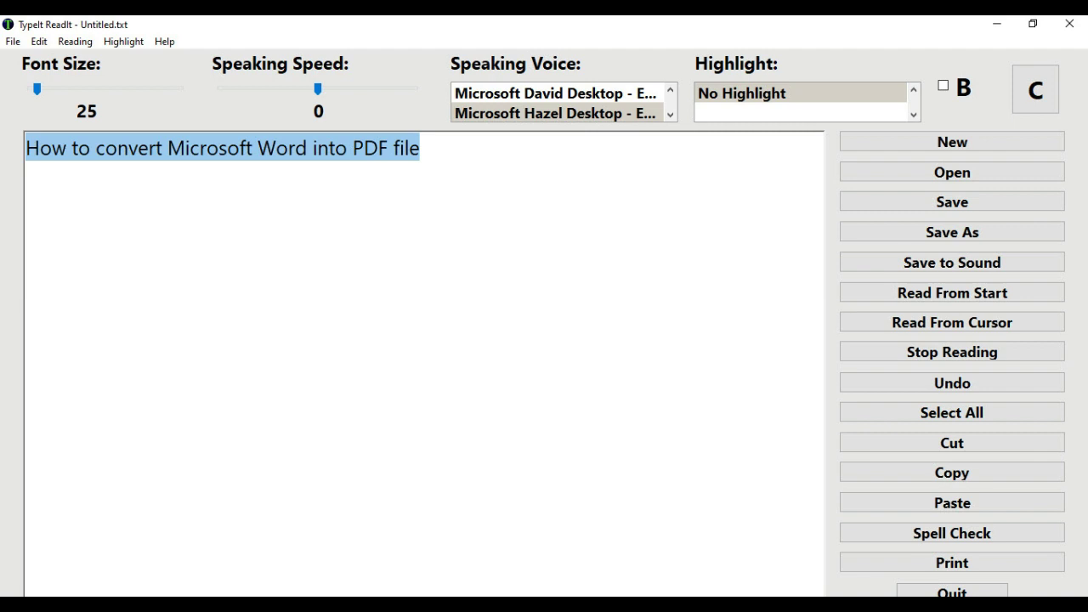
Select all the existing title text with Ctrl+A
key(ctrl+a)
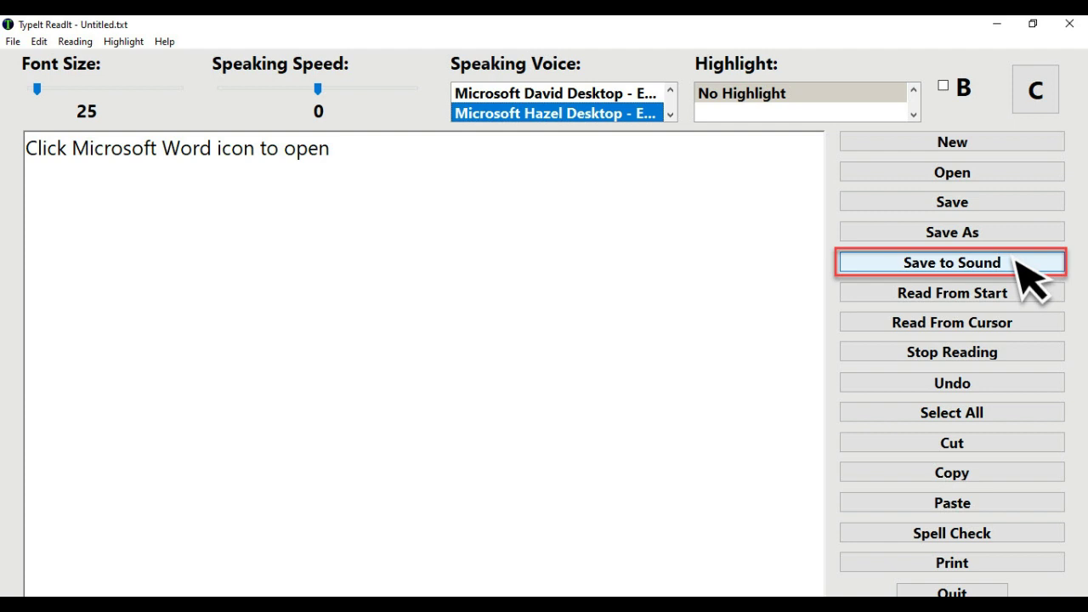
Save the 'Click Microsoft Word icon to open' sentence as 1-Audio in Audio_File
click(1017, 263)
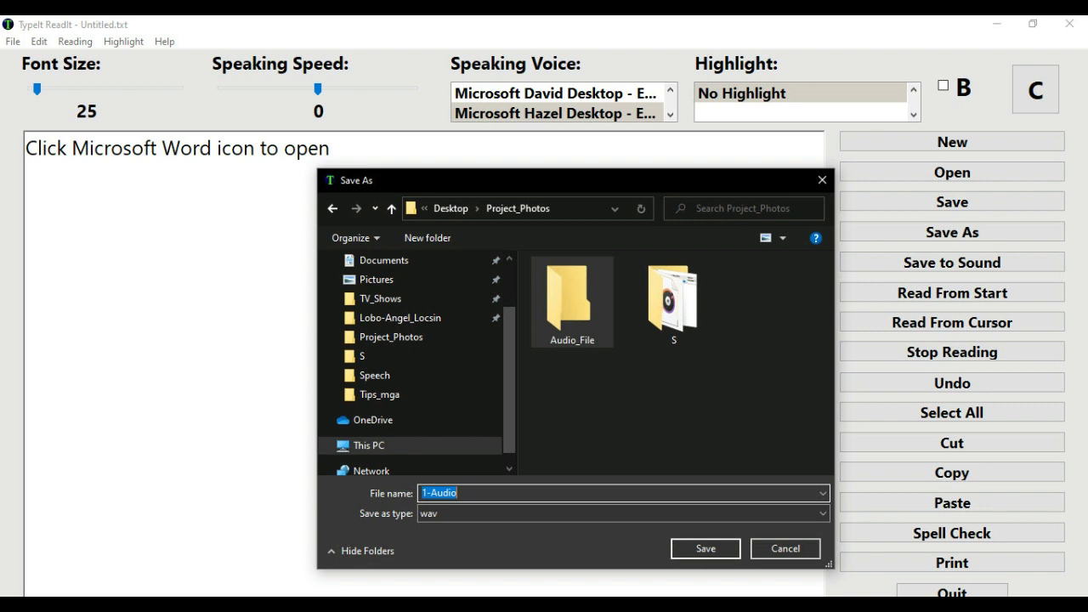
click(600, 321)
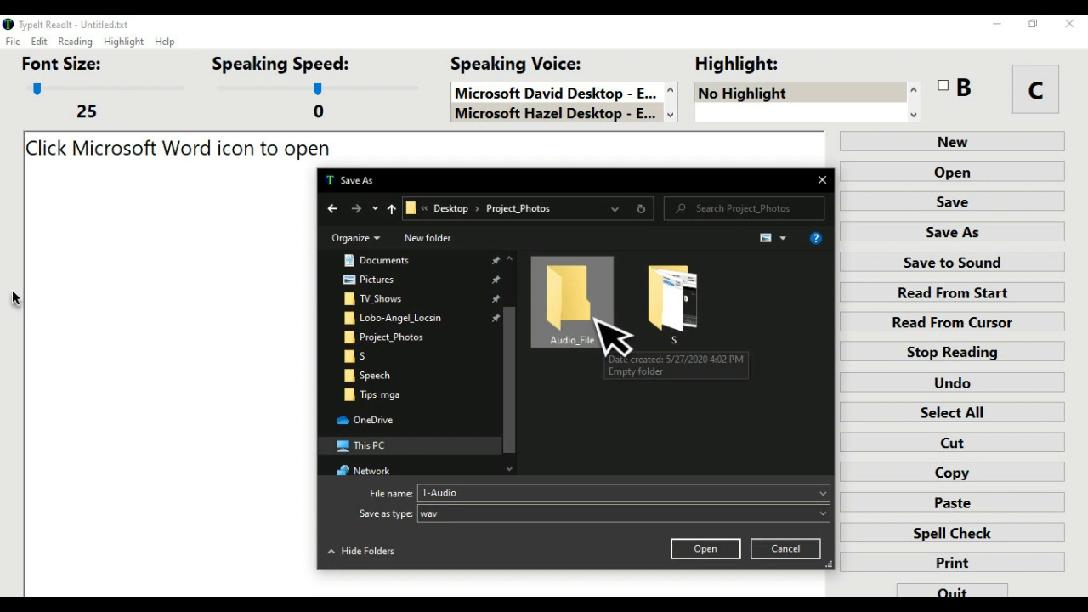
click(725, 548)
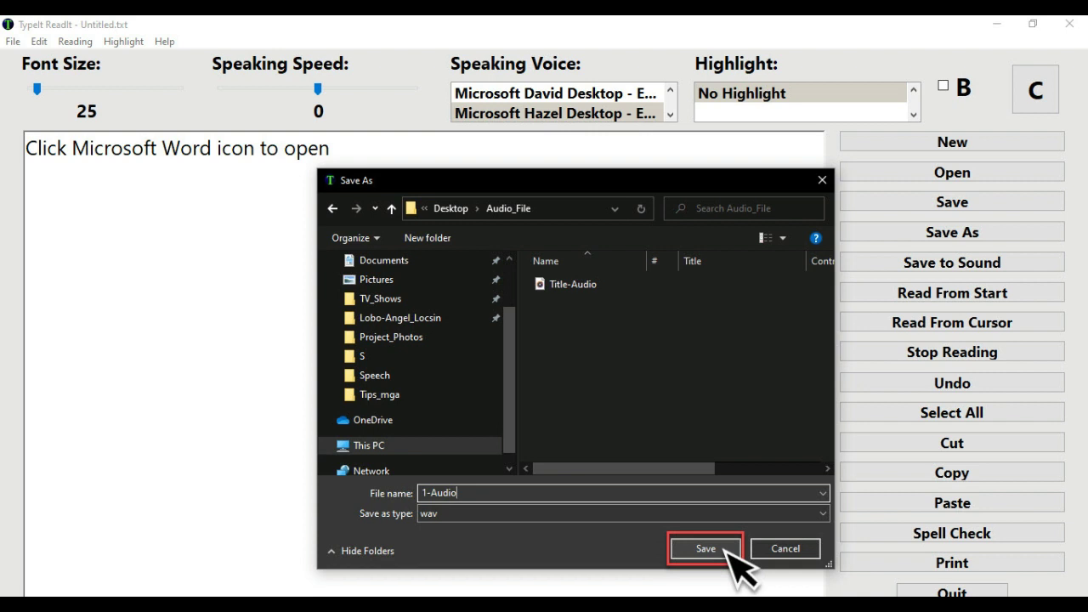
click(726, 548)
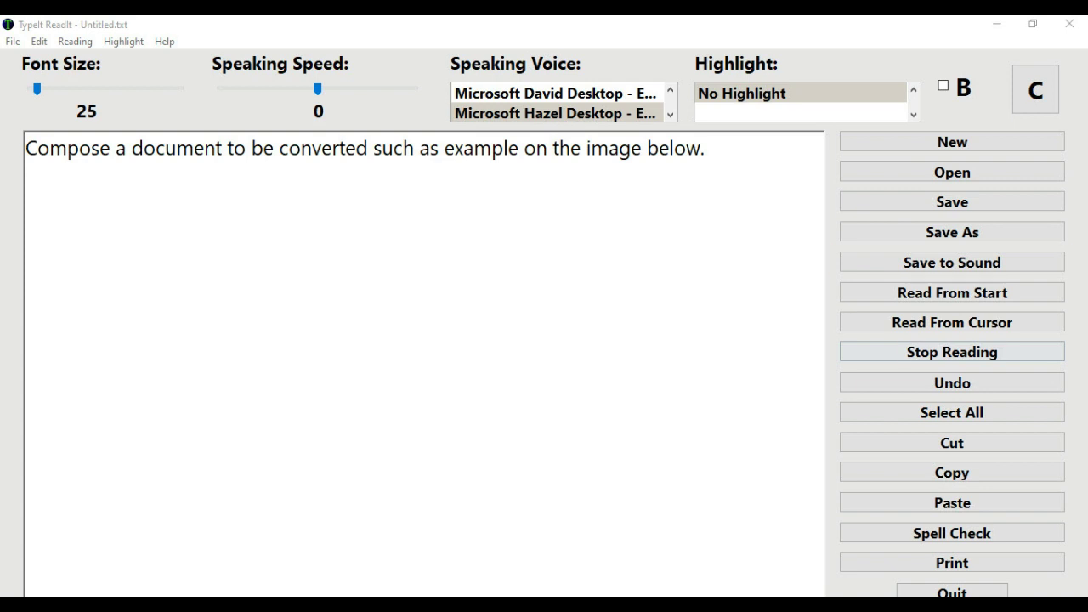
Start saving the compose-a-document sentence as sound, choosing the Audio_File folder
click(1024, 270)
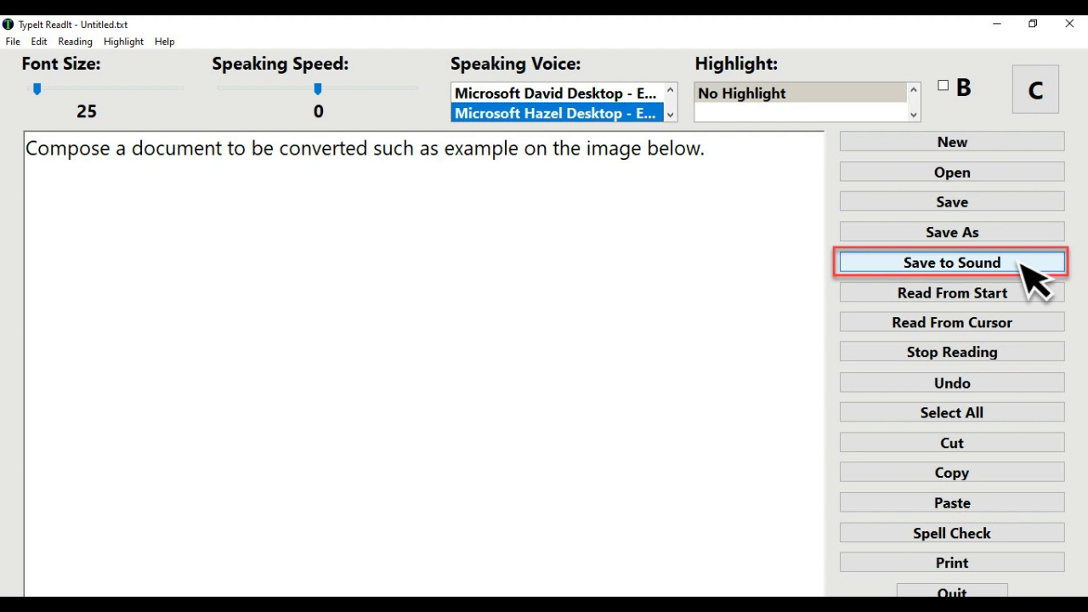
click(1024, 270)
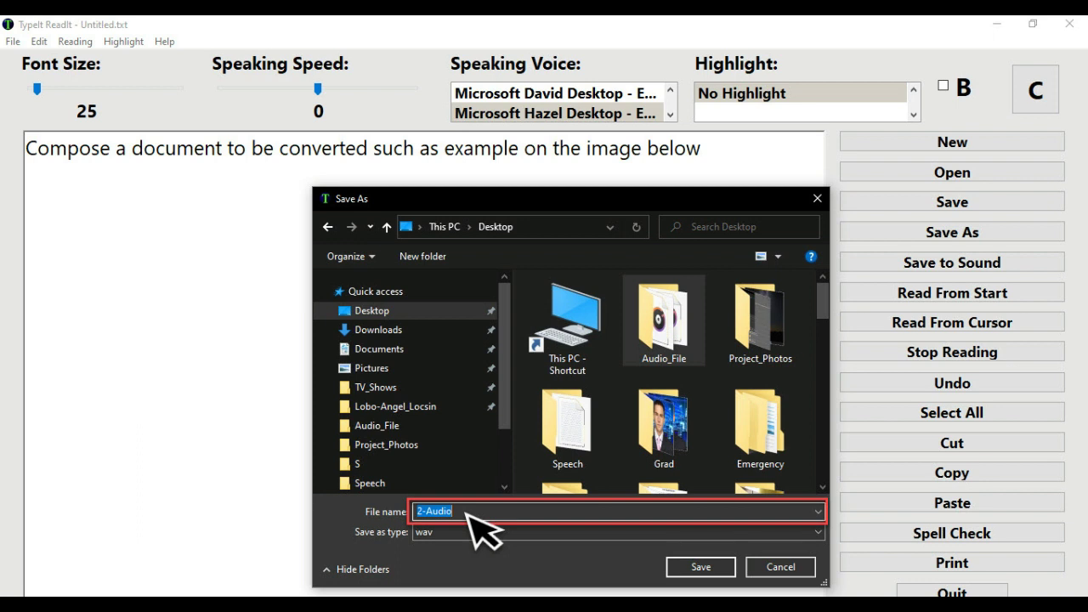
click(692, 344)
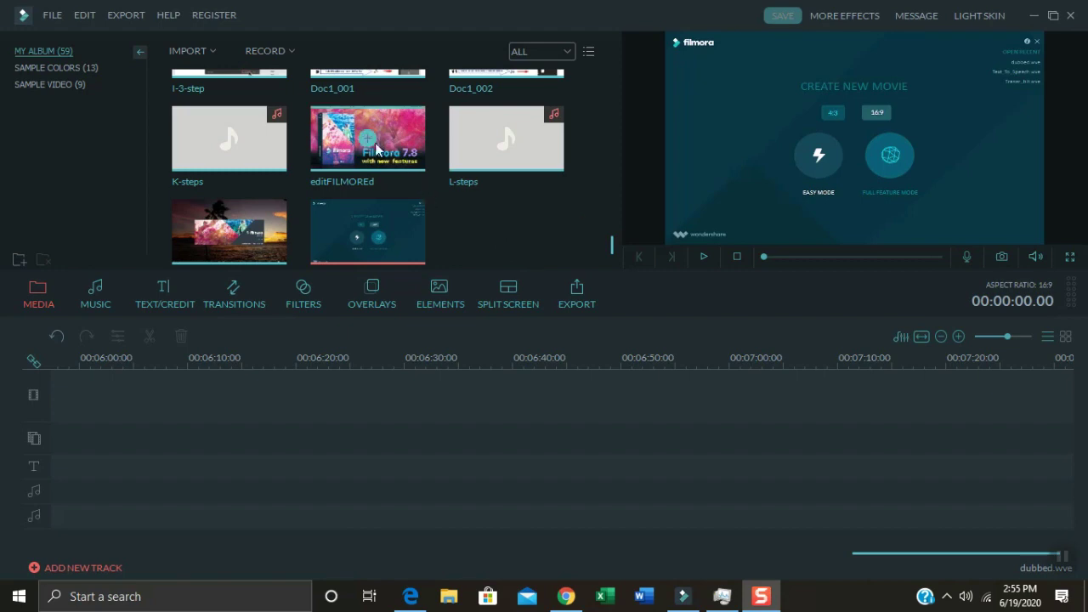
Import the Project_Photos > Images folder as a media folder into Filmora
click(211, 55)
click(213, 56)
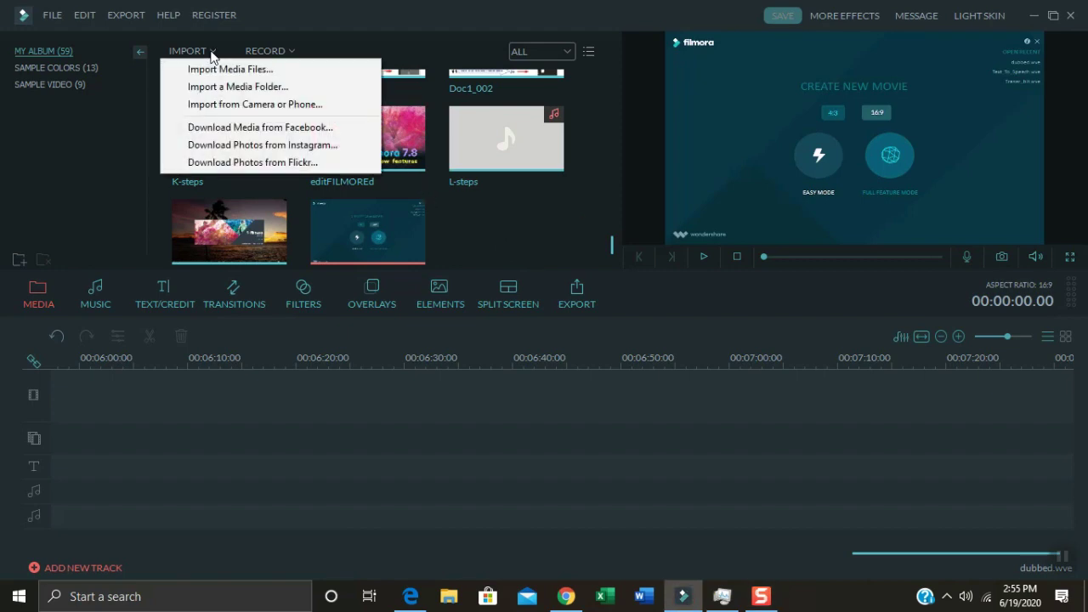
click(289, 88)
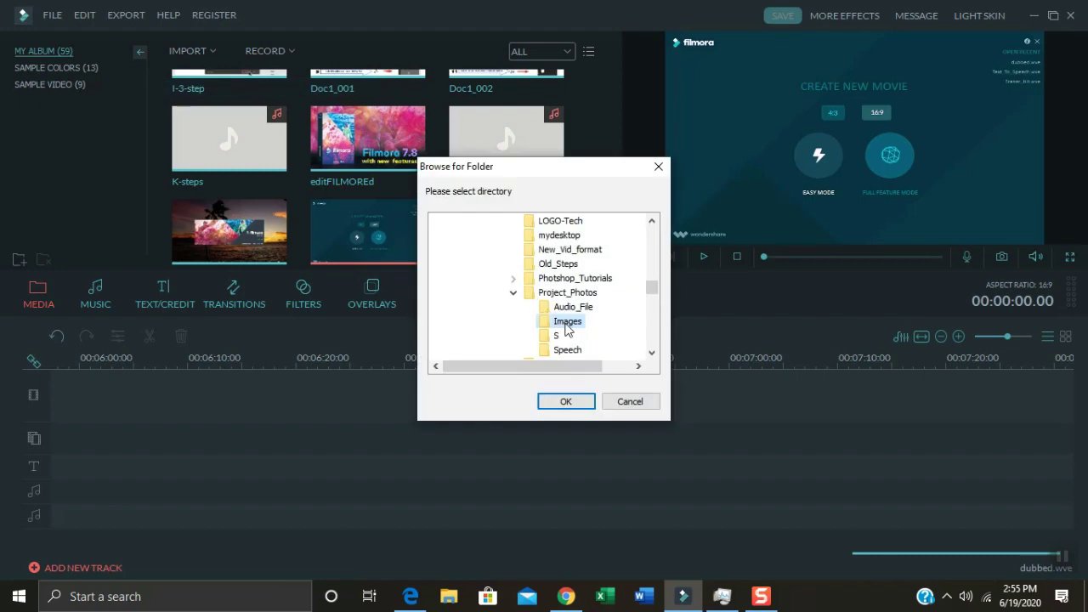
click(553, 402)
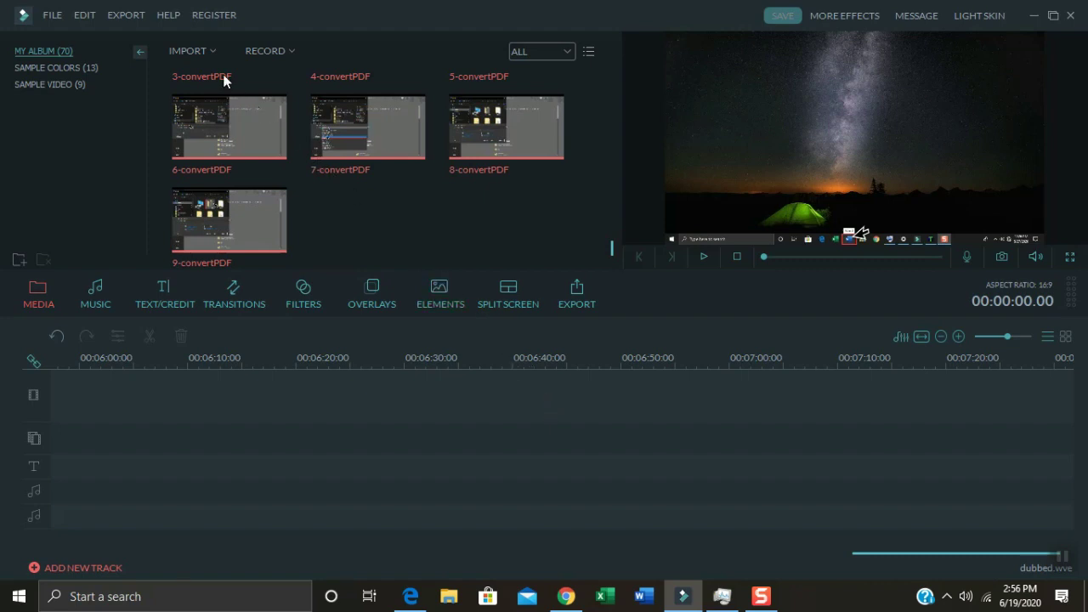
Import the Project_Photos > Audio_File folder, bringing My Album to 83 items with clips 1-Audio through 11-Audio and Title-Audio
click(196, 52)
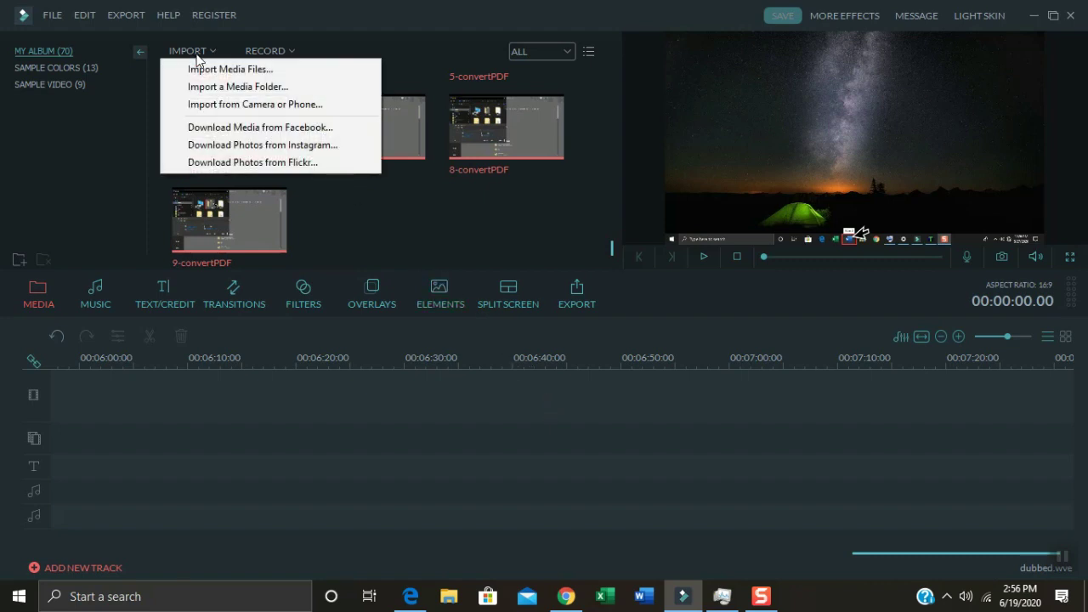
click(202, 88)
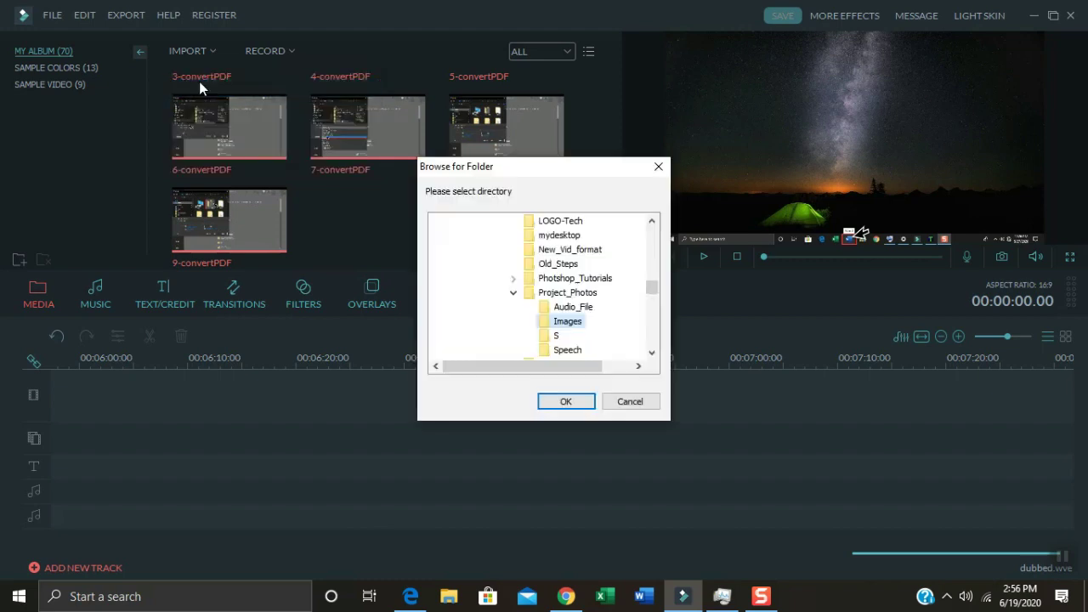
click(569, 307)
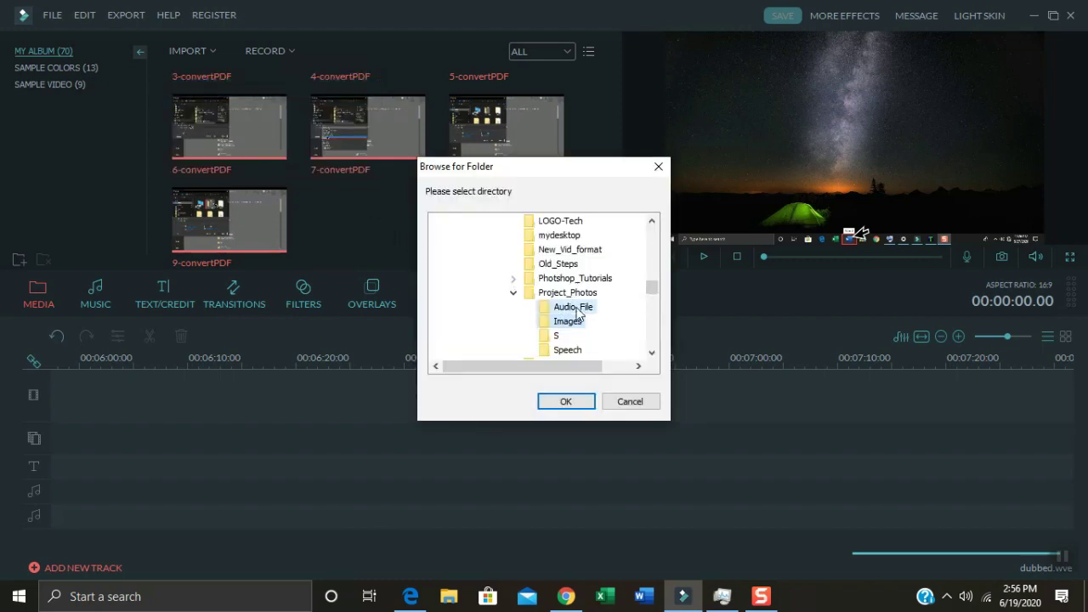
click(563, 403)
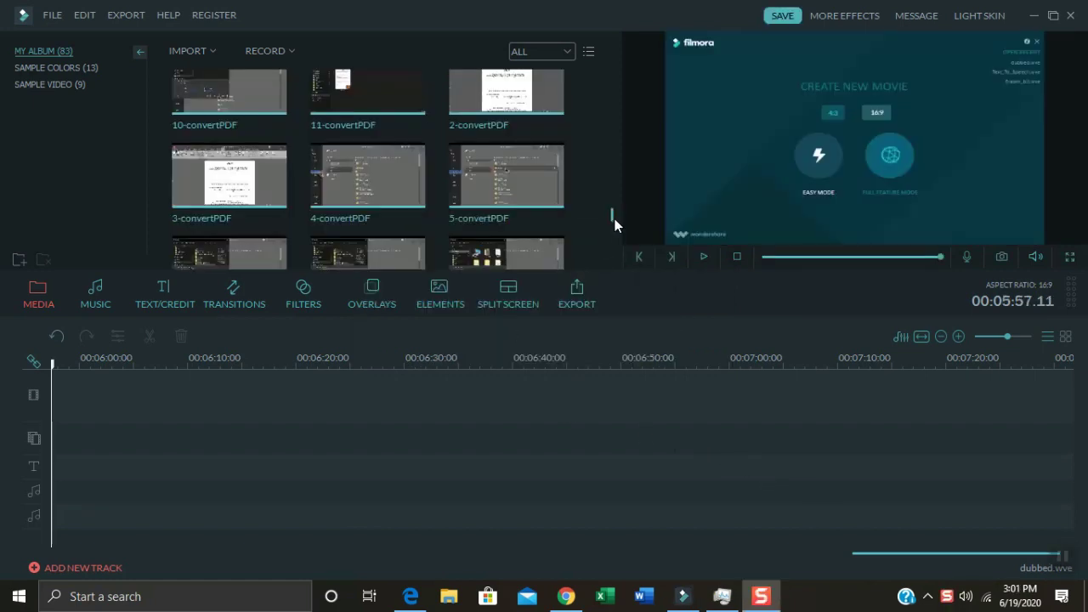
drag(613, 215, 613, 255)
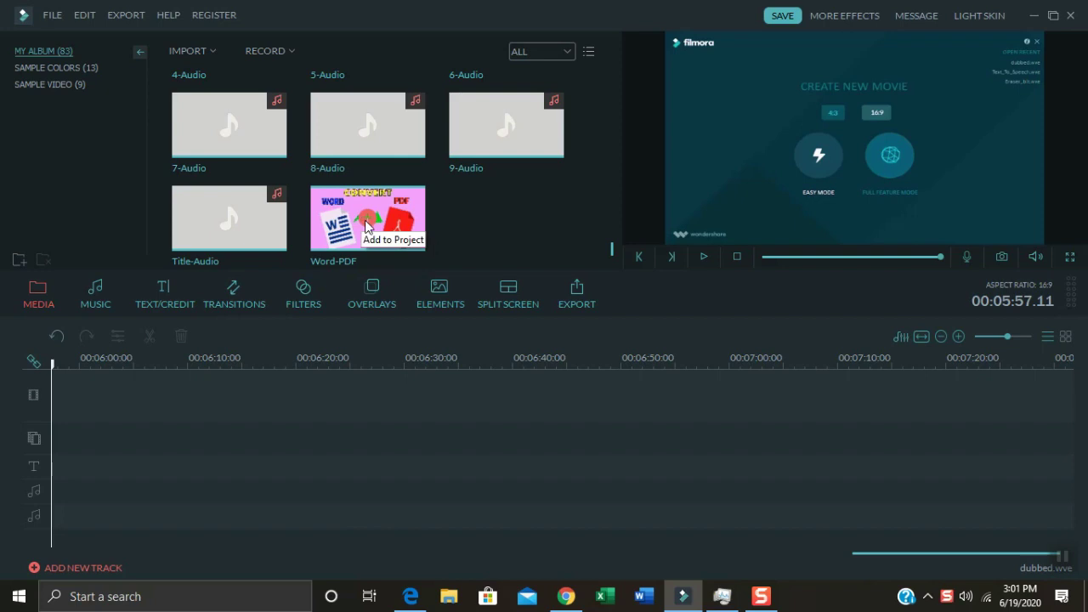